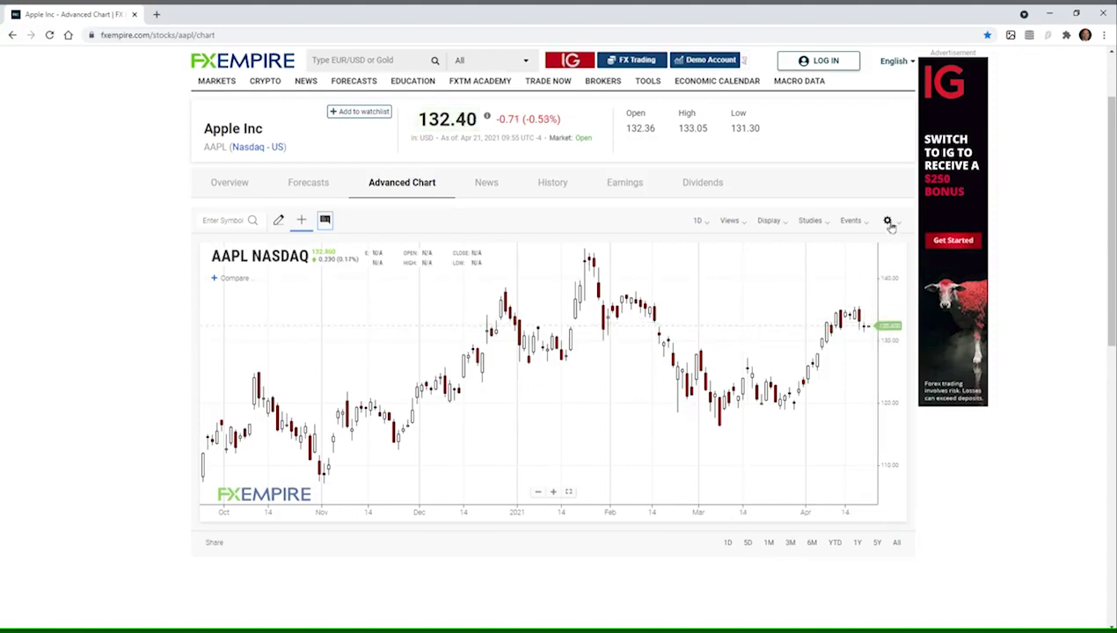
# Add the Average True Range study to the Apple chart, enlarge its panel and expand its plot list
pyautogui.click(813, 224)
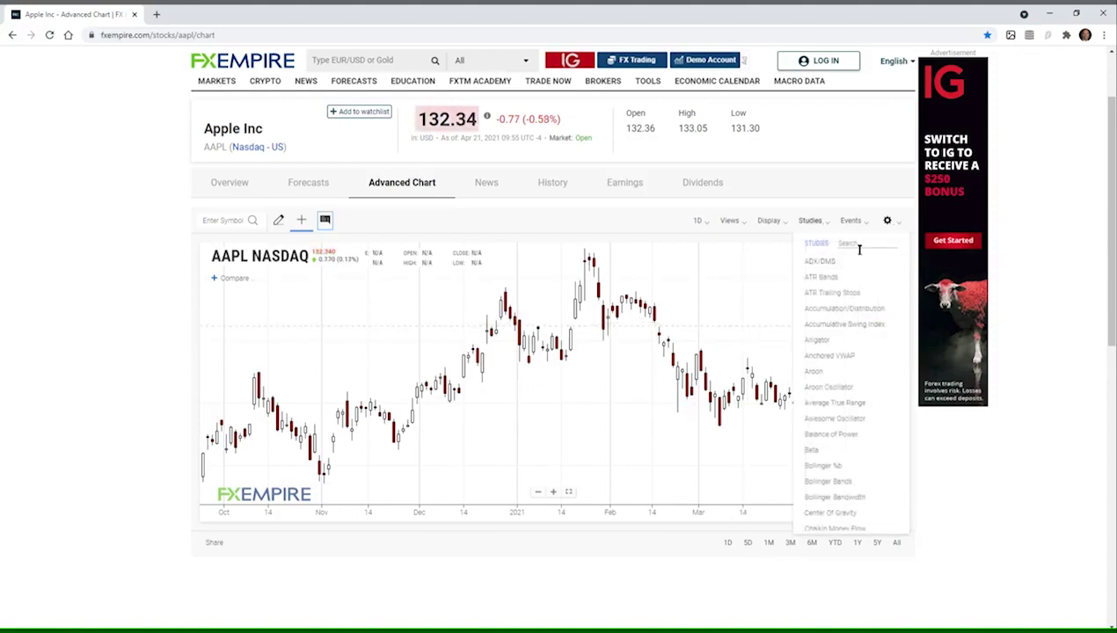
pyautogui.write('average')
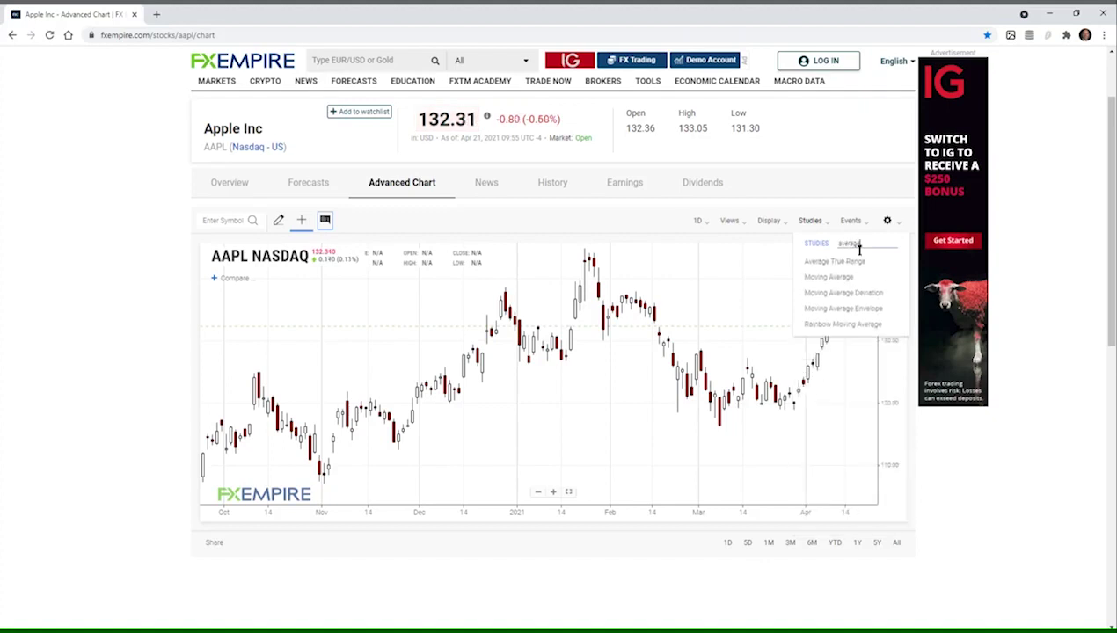
pyautogui.click(834, 261)
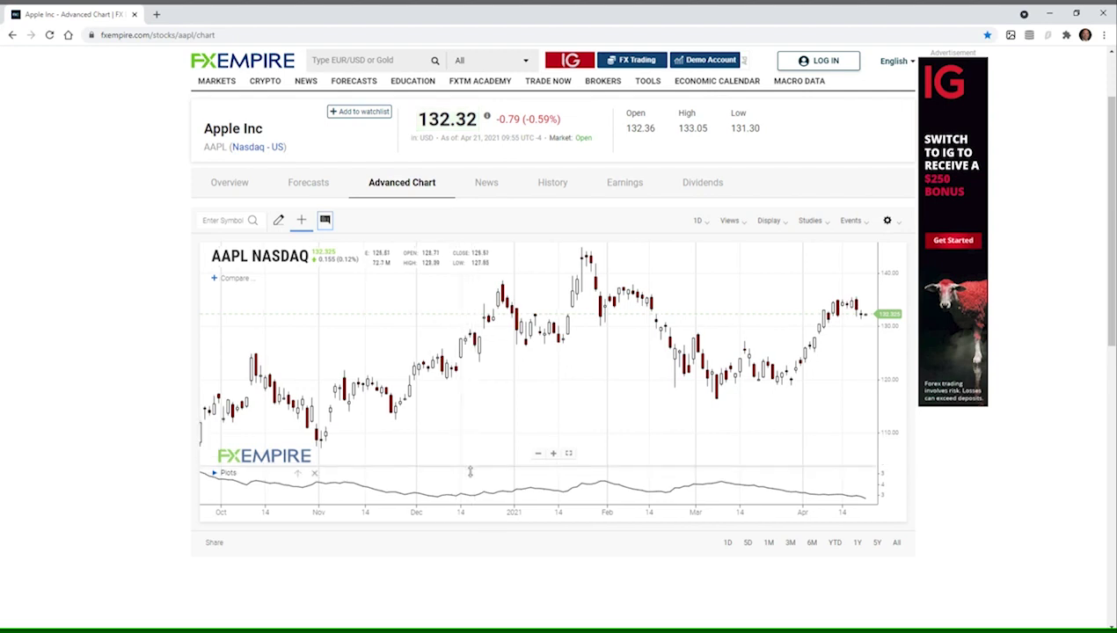
pyautogui.moveTo(466, 471); pyautogui.dragTo(460, 418)
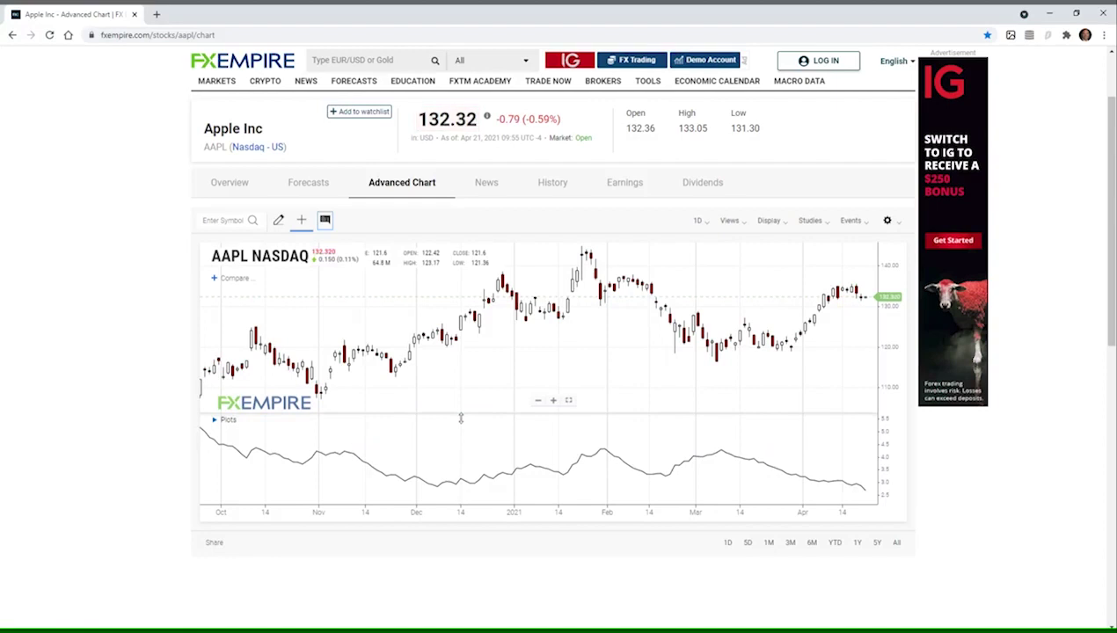
pyautogui.click(245, 424)
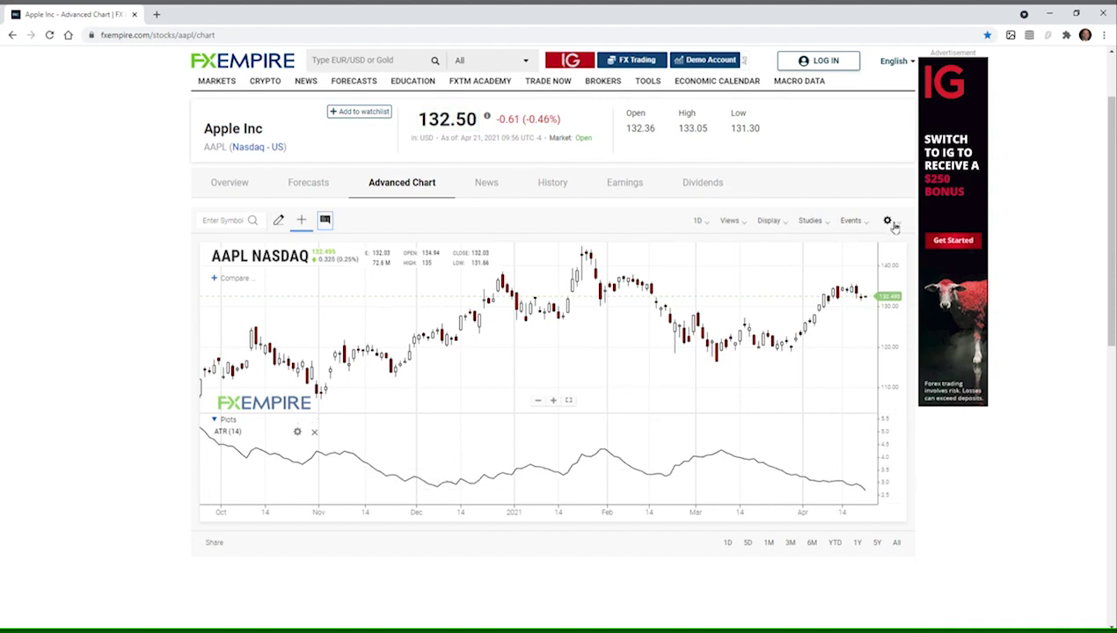
# Clear the ATR study from the chart and add the Darvas Box study instead
pyautogui.click(811, 221)
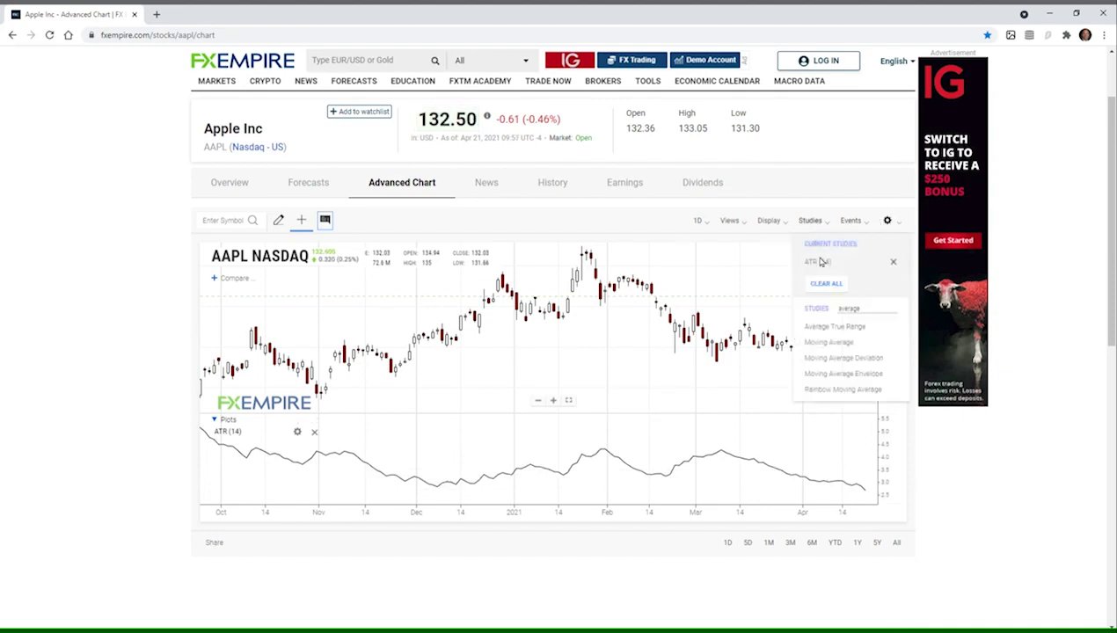
pyautogui.click(836, 285)
pyautogui.moveTo(865, 244); pyautogui.dragTo(826, 239)
pyautogui.write('d')
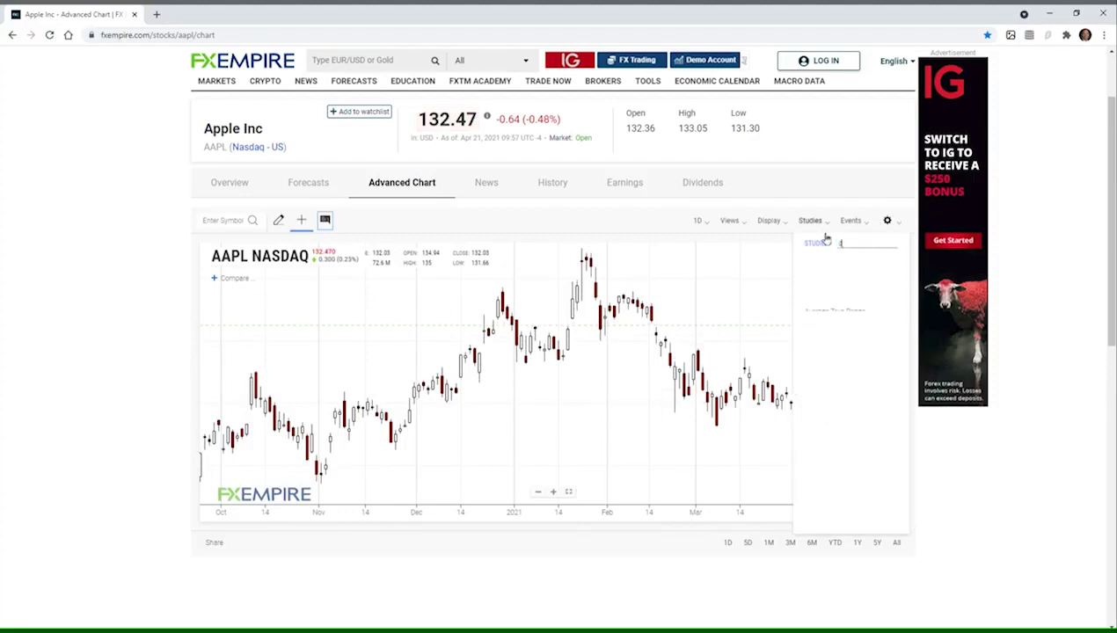
pyautogui.write('arvas')
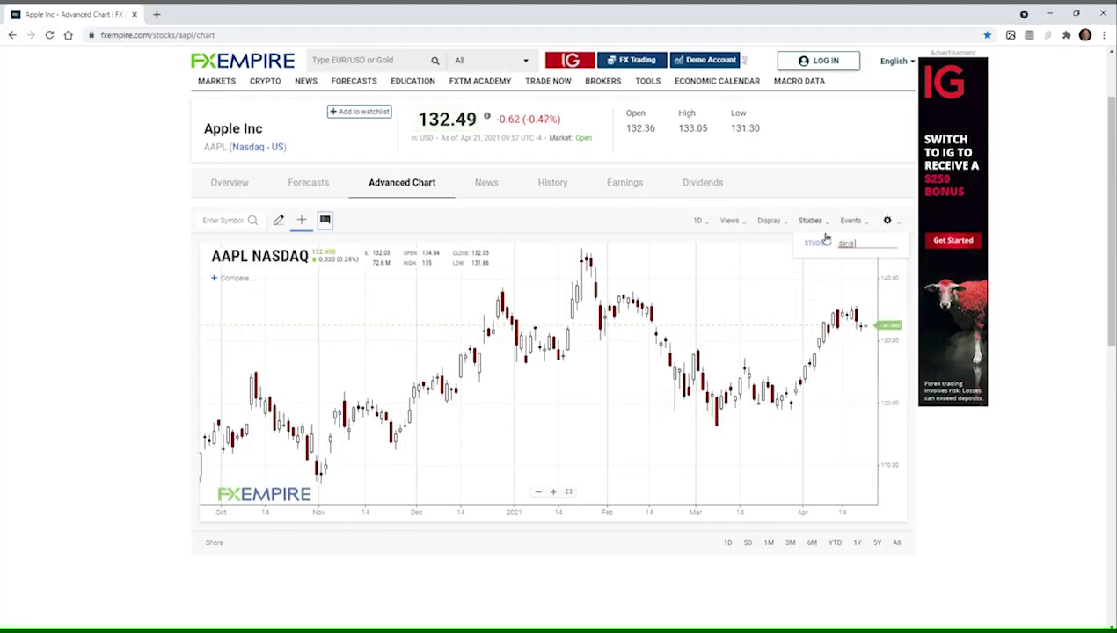
pyautogui.write(' box')
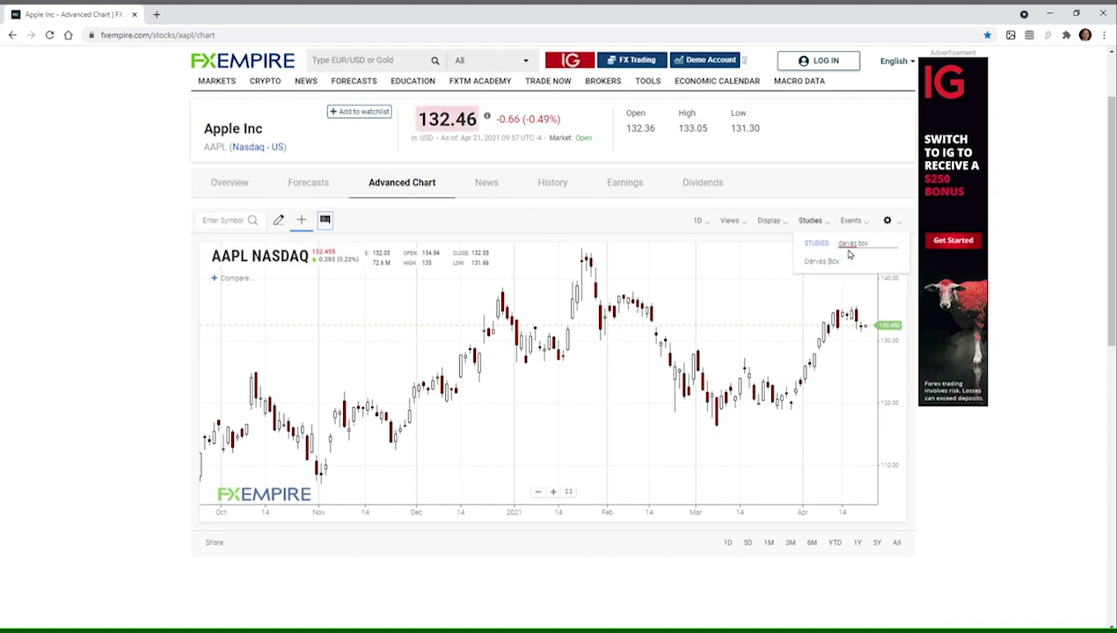
pyautogui.click(822, 261)
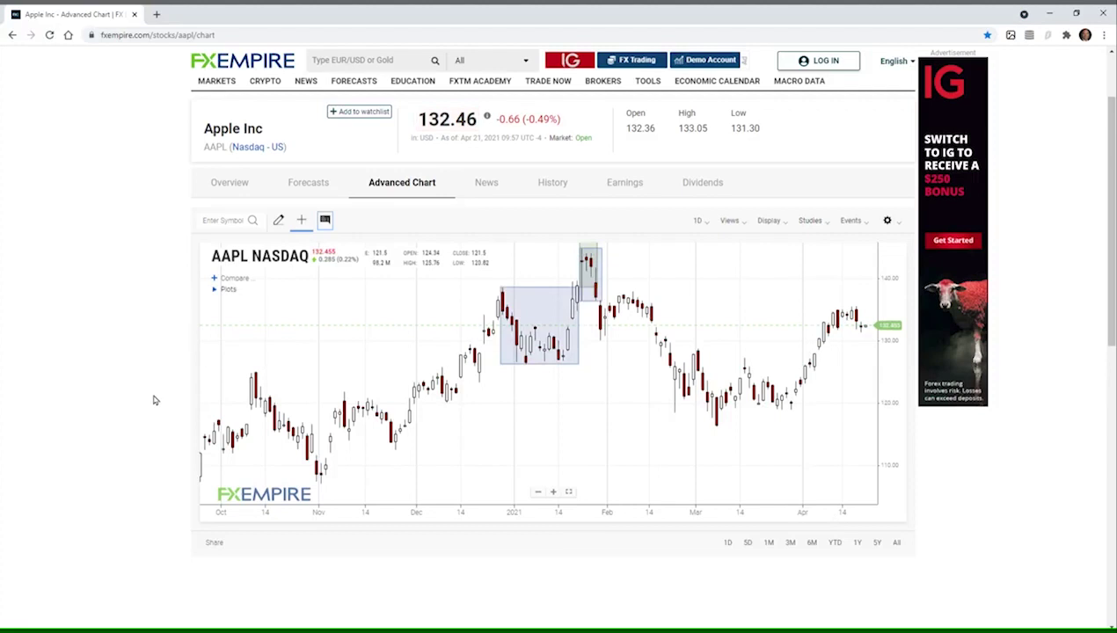
# Compress the chart's price scale to fit the full Darvas boxes and review the study's settings
pyautogui.moveTo(897, 374); pyautogui.dragTo(893, 414)
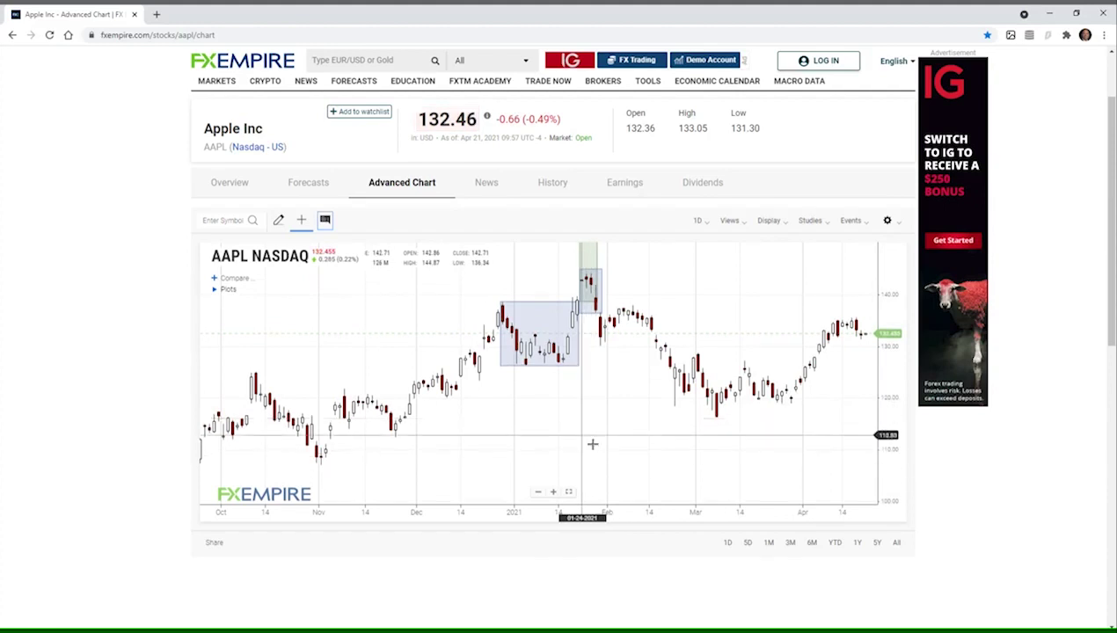
pyautogui.moveTo(903, 375); pyautogui.dragTo(902, 384)
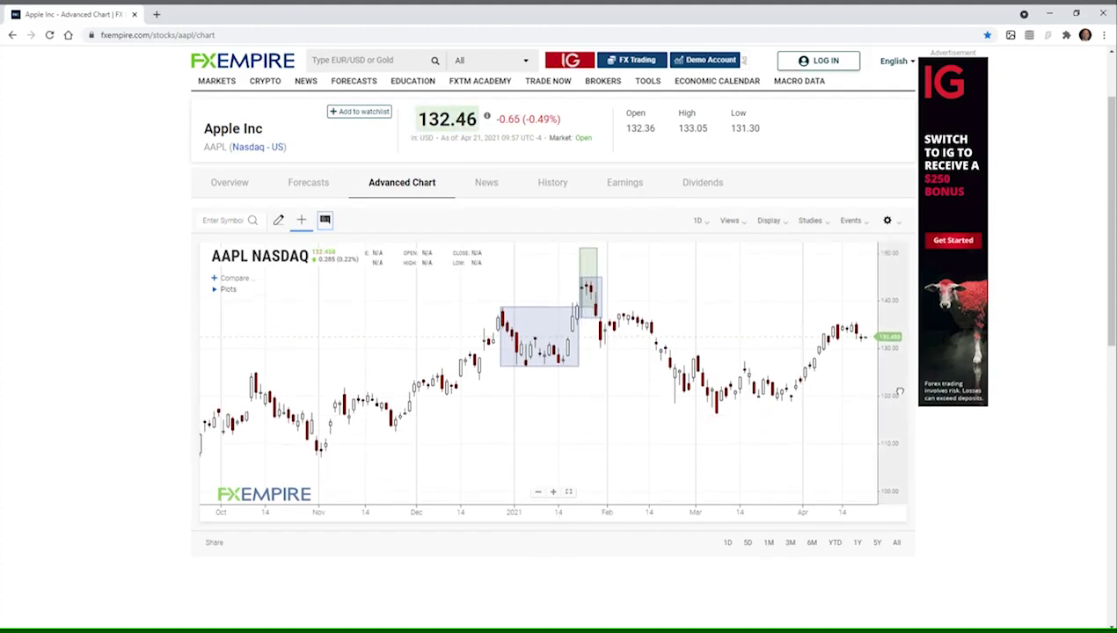
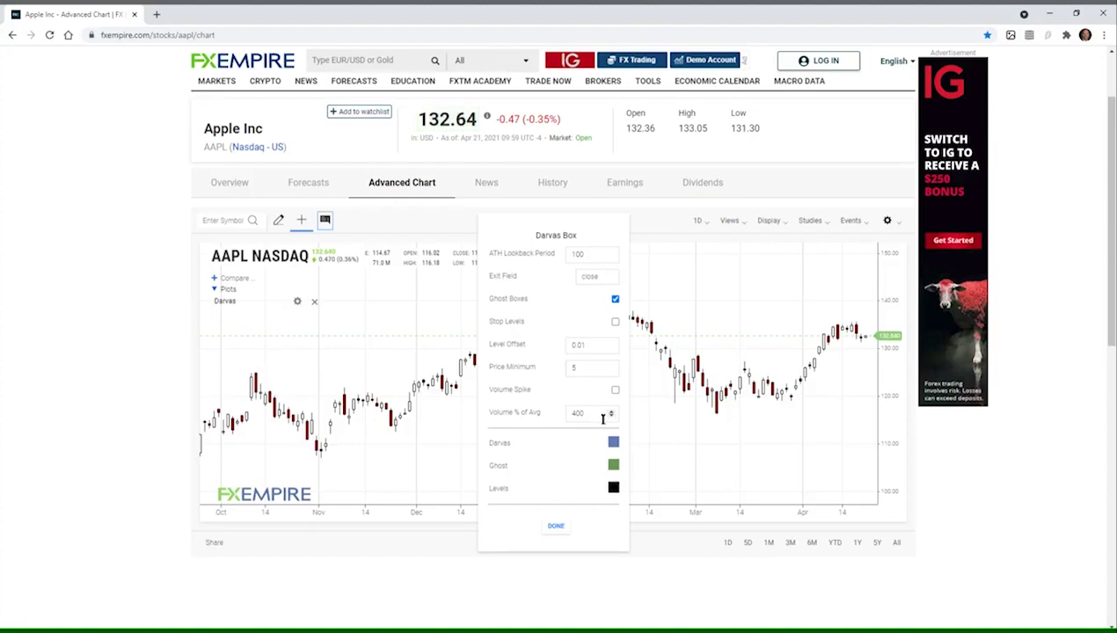
pyautogui.click(406, 332)
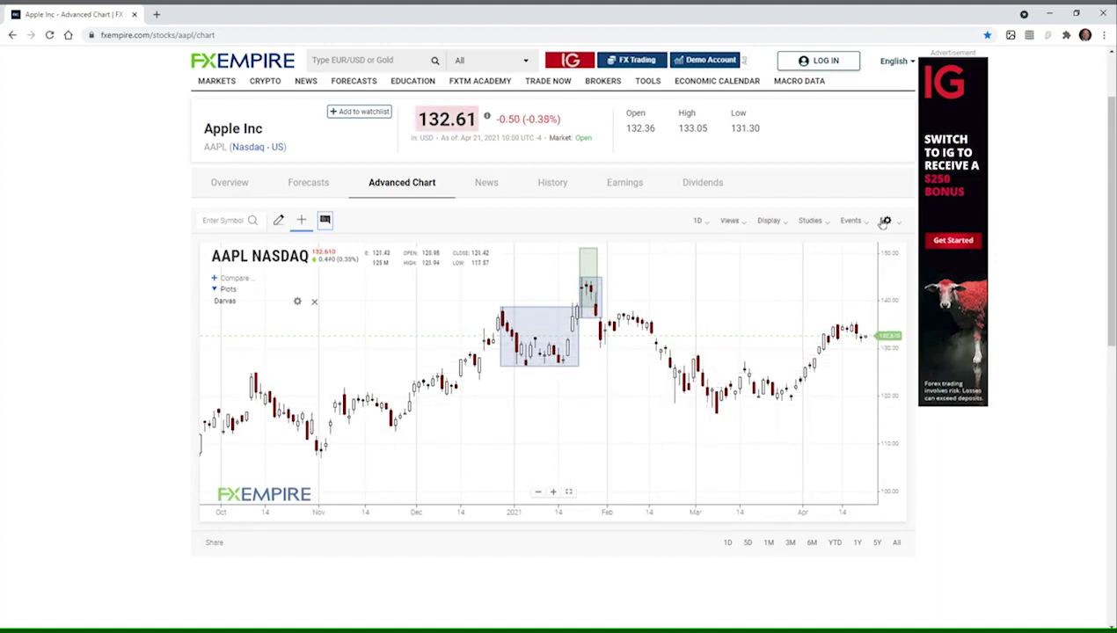
# Clear the Darvas study from the chart and add the High Low Bands study
pyautogui.click(810, 220)
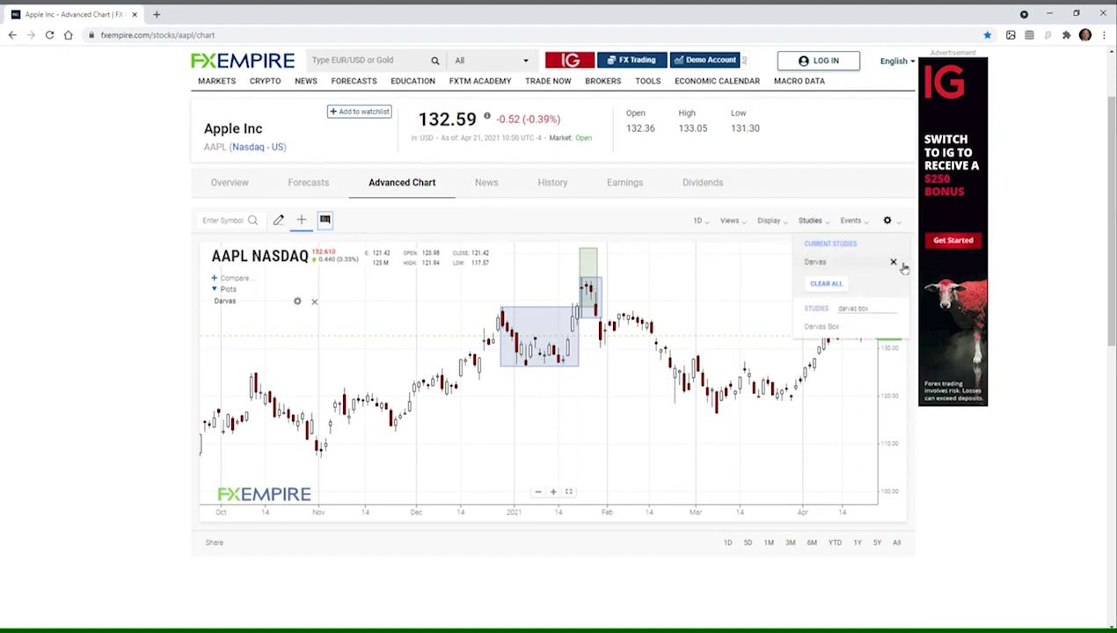
pyautogui.click(827, 284)
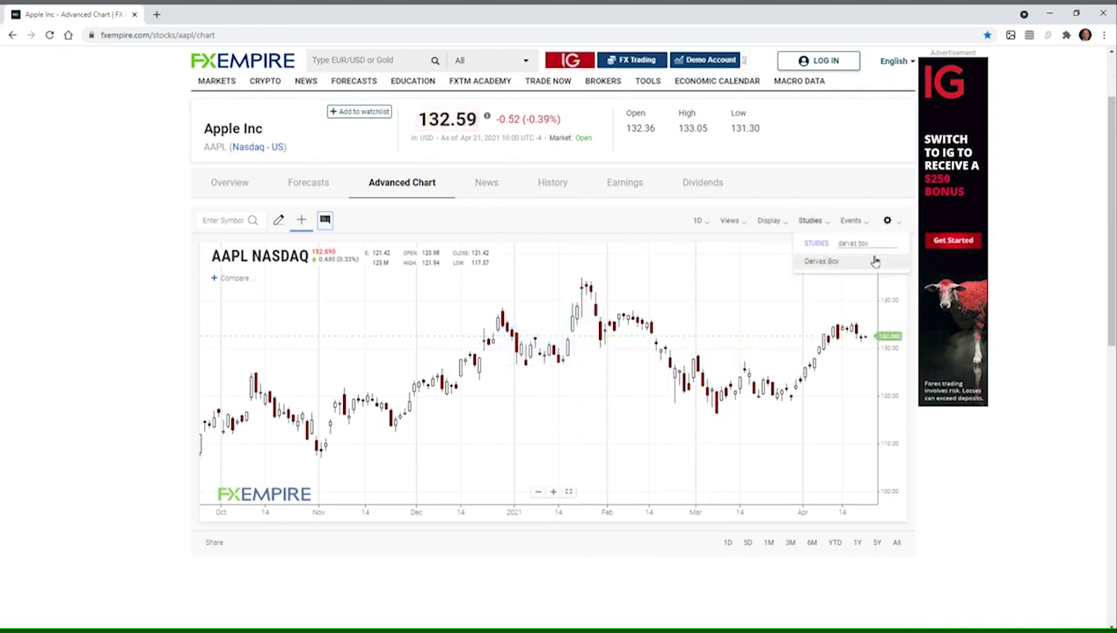
pyautogui.press('BackSpace')
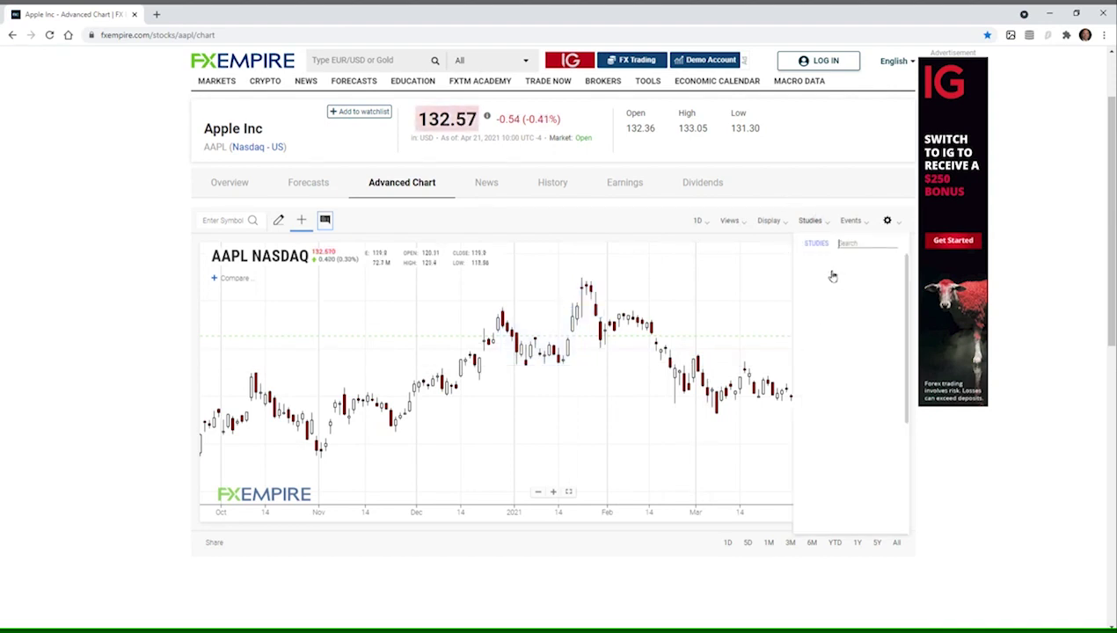
pyautogui.write('high low')
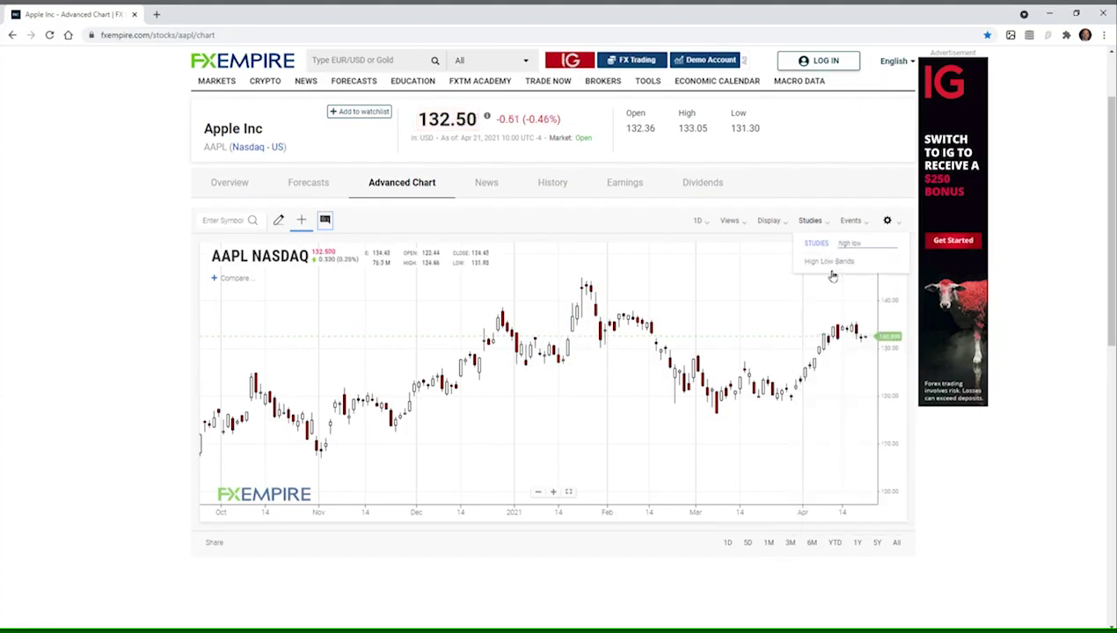
pyautogui.click(826, 262)
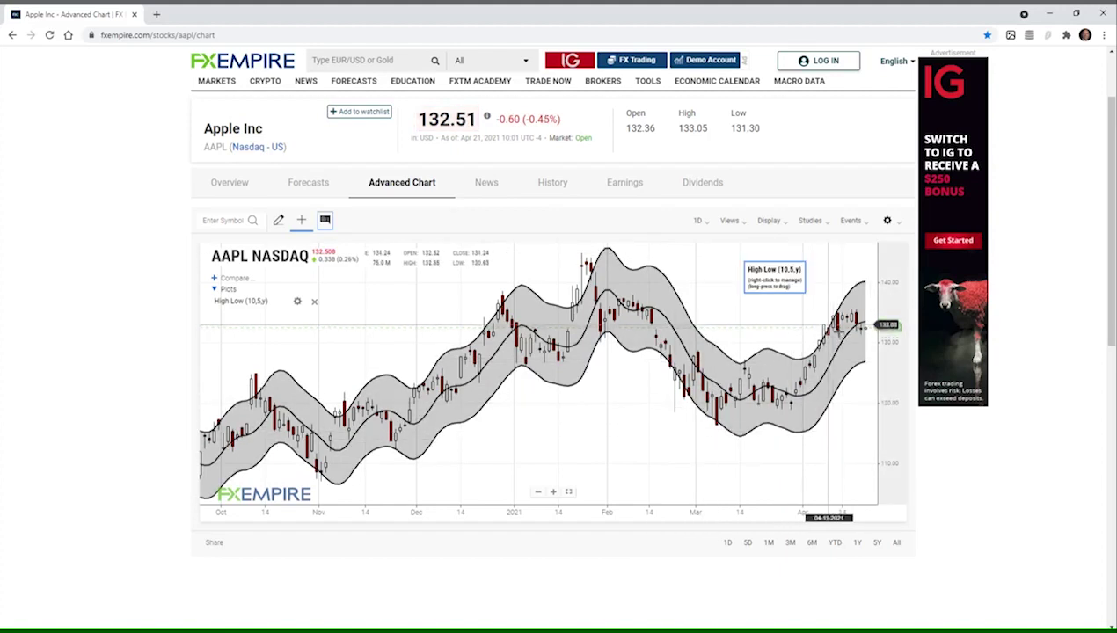
# Clear the High Low Bands from the chart and add the Mass Index study
pyautogui.click(886, 221)
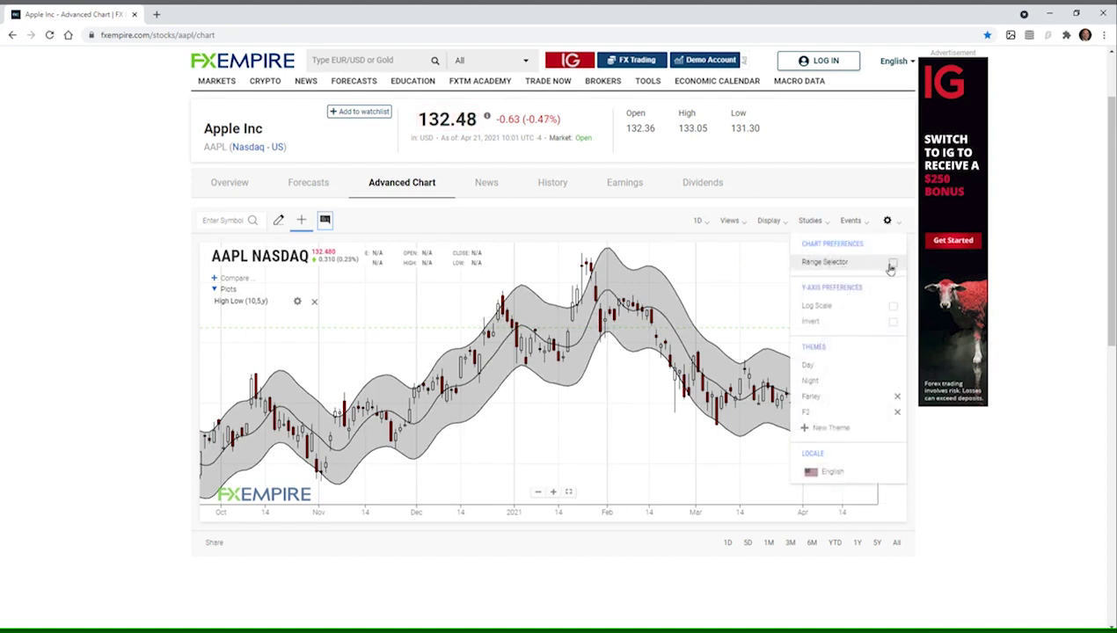
pyautogui.click(812, 223)
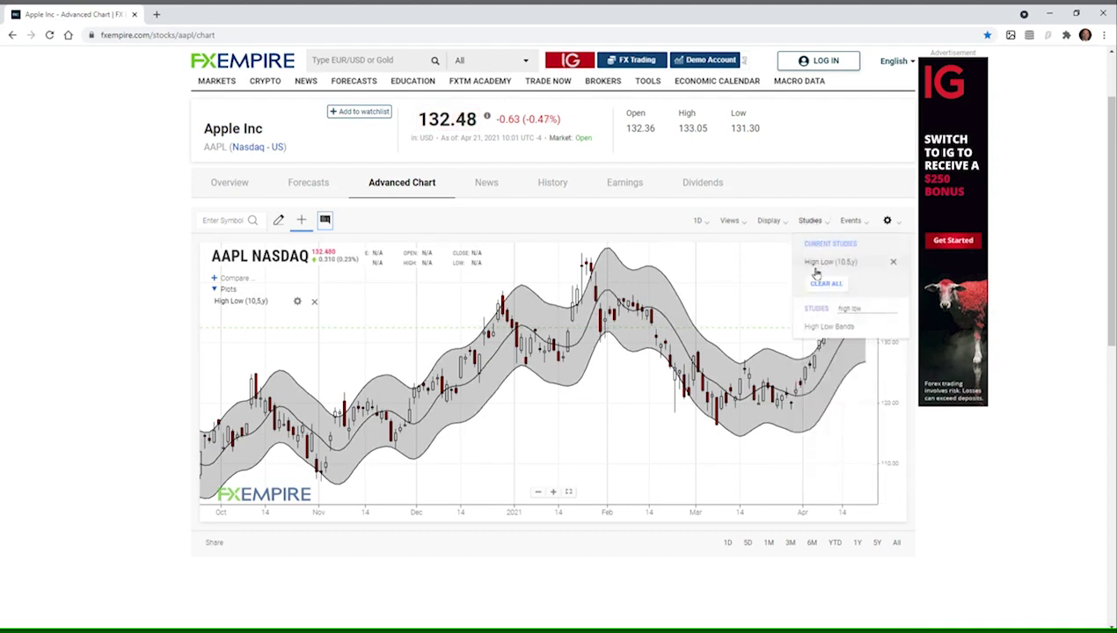
pyautogui.click(825, 284)
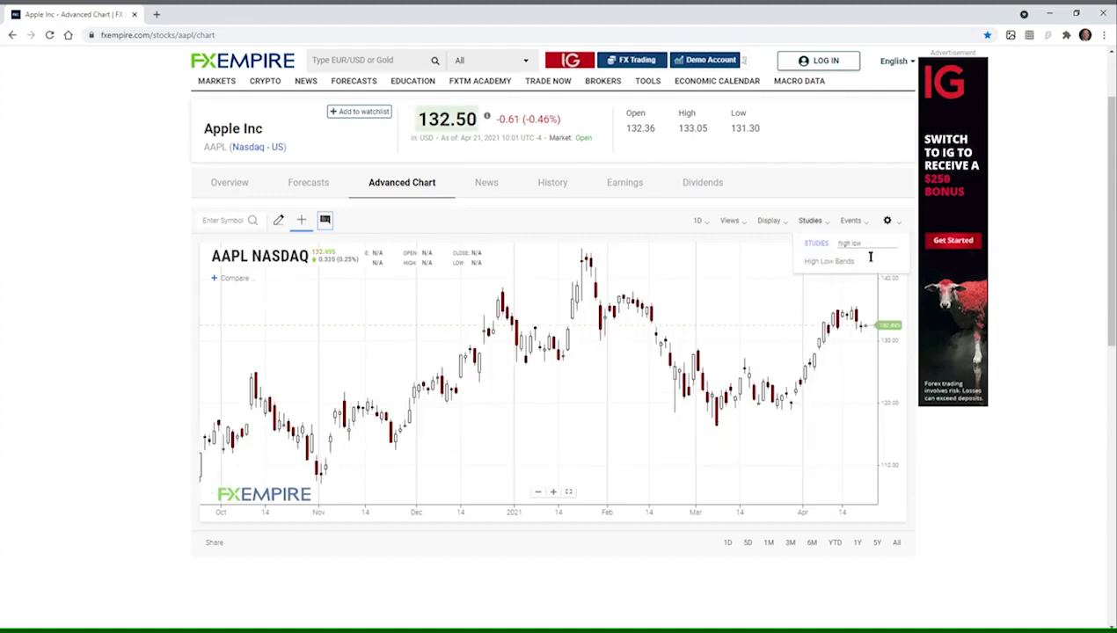
pyautogui.moveTo(866, 246); pyautogui.dragTo(819, 250)
pyautogui.write('mass')
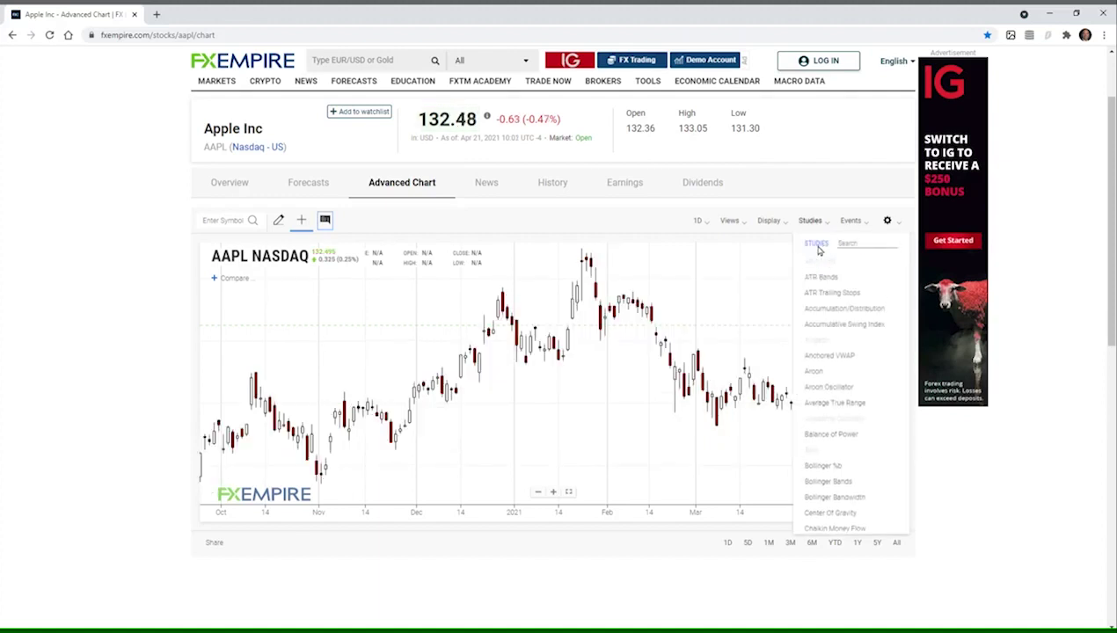
pyautogui.write(' index')
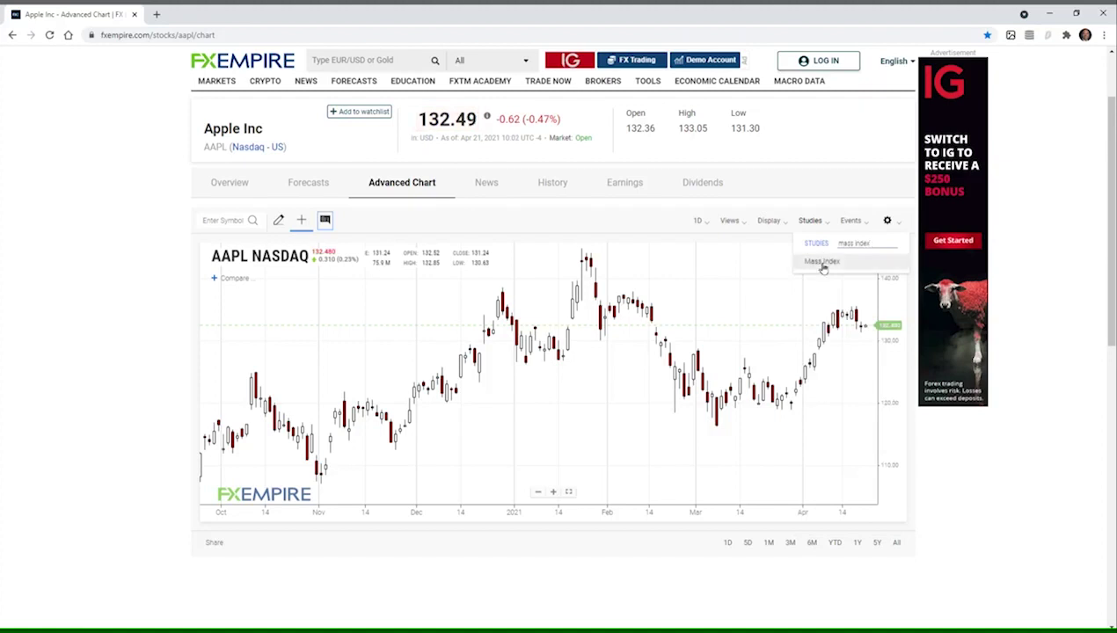
pyautogui.click(820, 261)
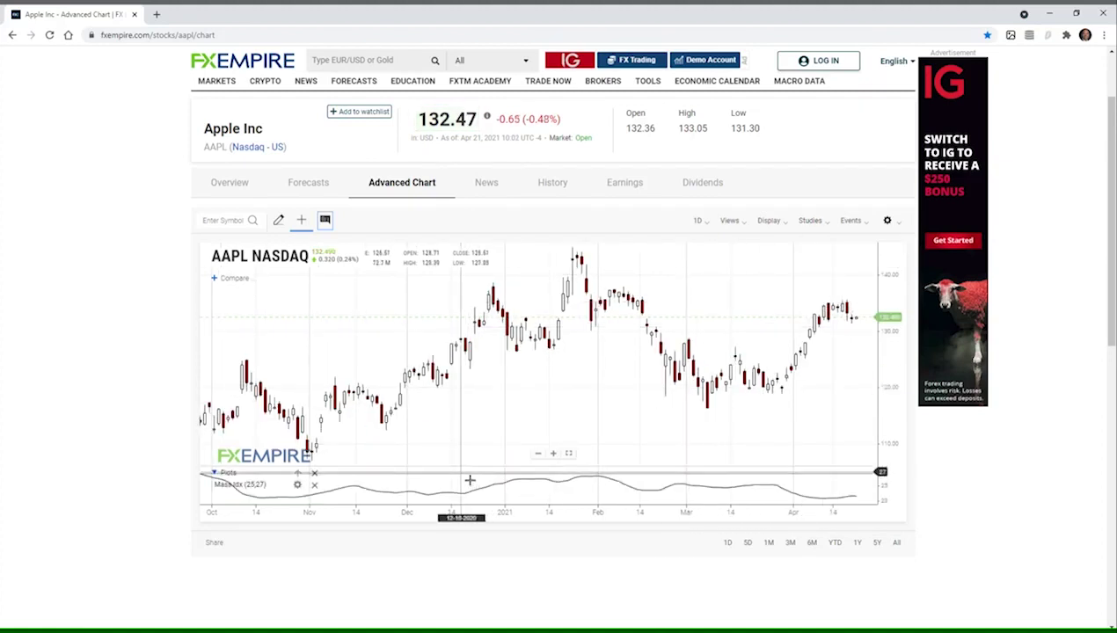
# Enlarge the Mass Index panel and examine its curve back to mid-2020 before returning to the latest prices
pyautogui.moveTo(457, 474); pyautogui.dragTo(461, 414)
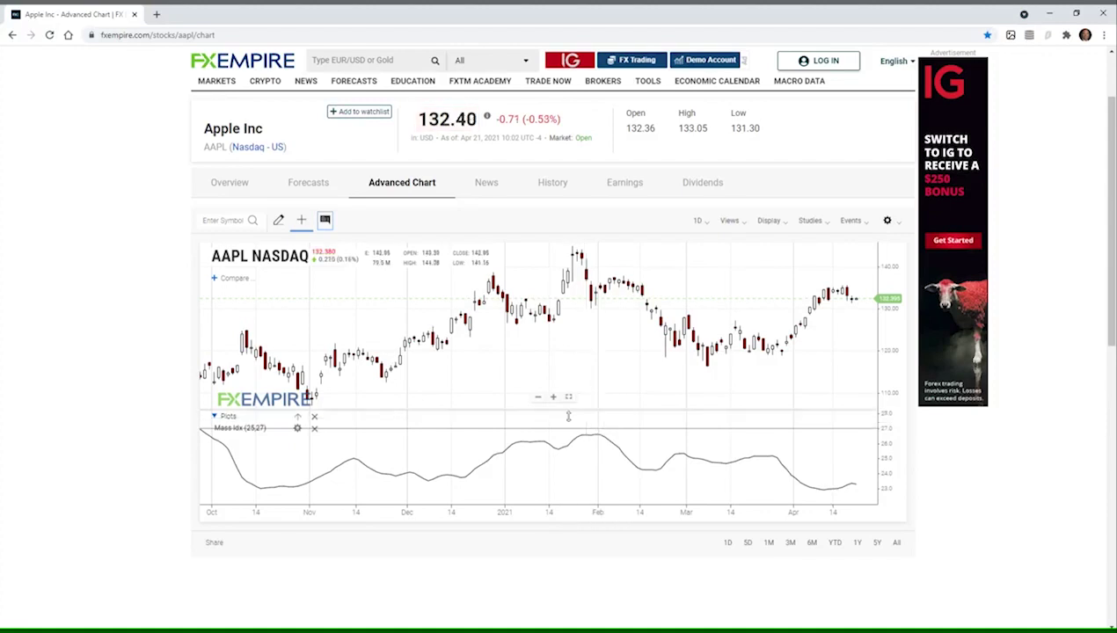
pyautogui.moveTo(316, 361); pyautogui.dragTo(643, 356)
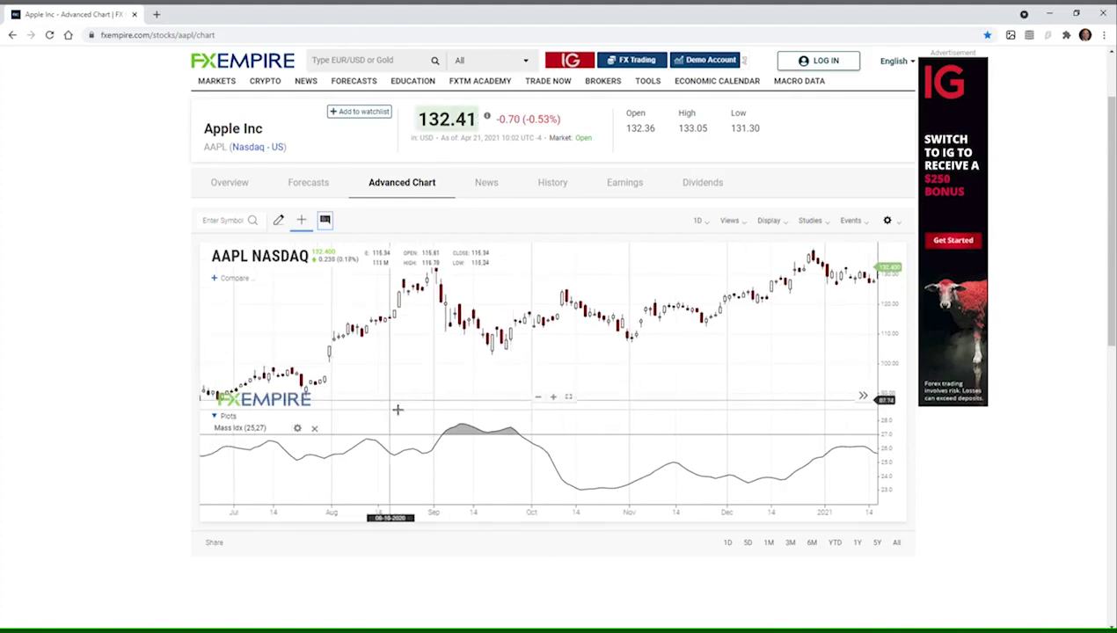
pyautogui.moveTo(397, 410); pyautogui.dragTo(370, 414)
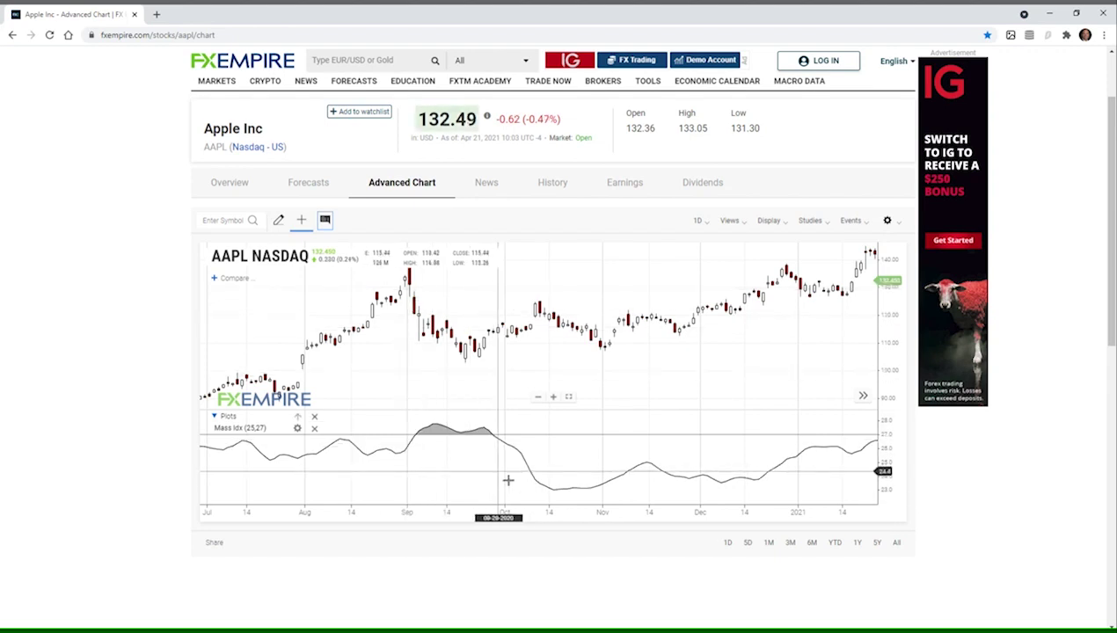
pyautogui.moveTo(720, 388); pyautogui.dragTo(445, 388)
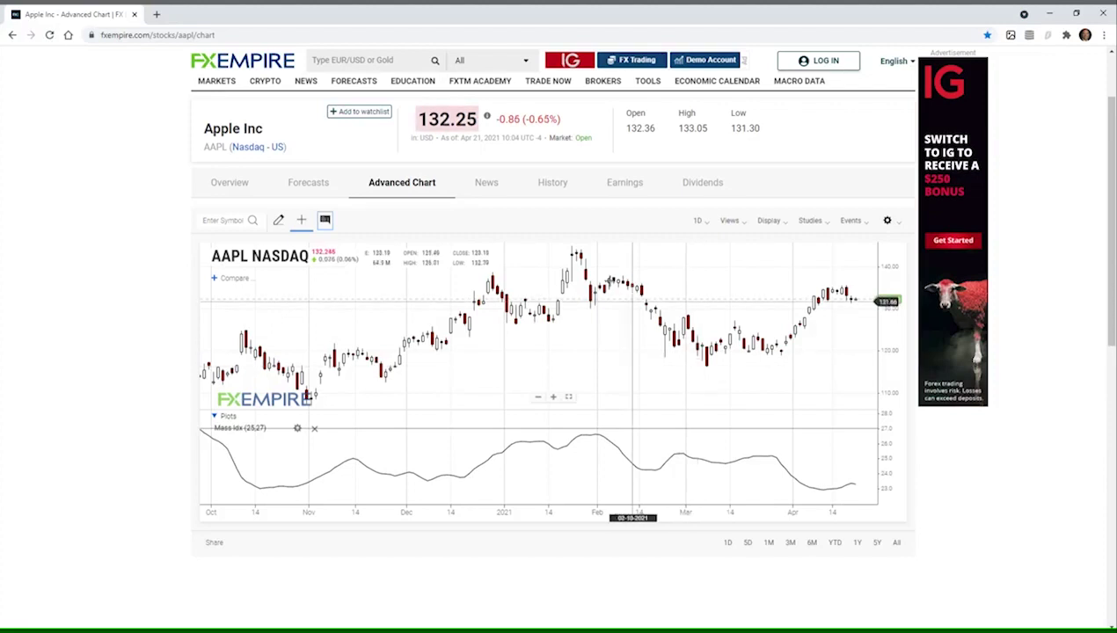
# Remove the Mass Index study from the chart and add the Pivot Points study
pyautogui.click(824, 224)
pyautogui.click(894, 263)
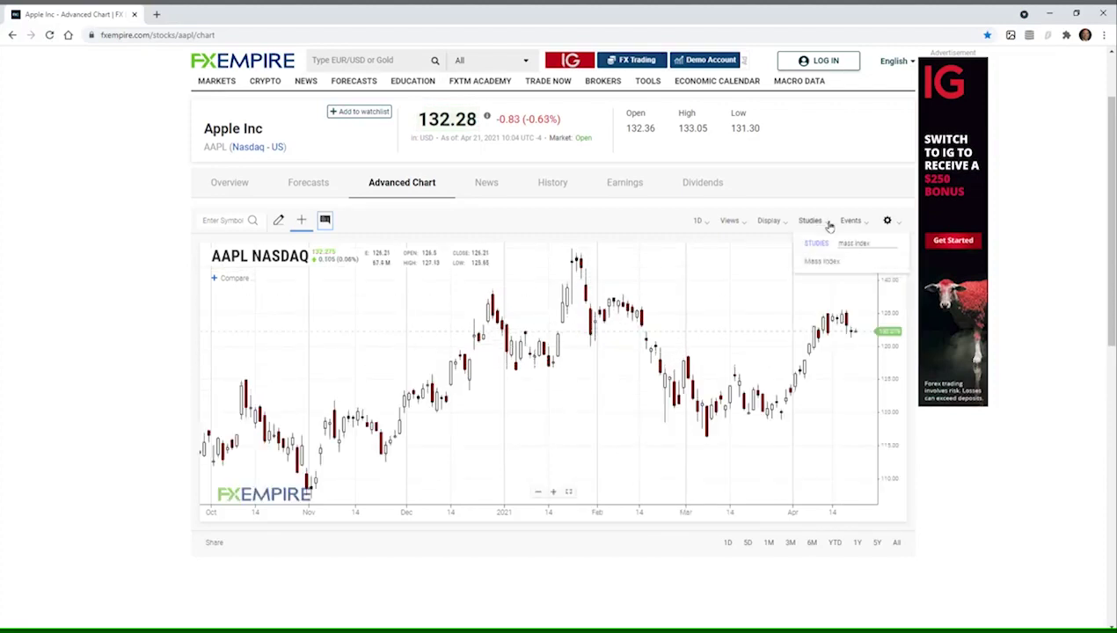
pyautogui.moveTo(881, 253); pyautogui.dragTo(822, 242)
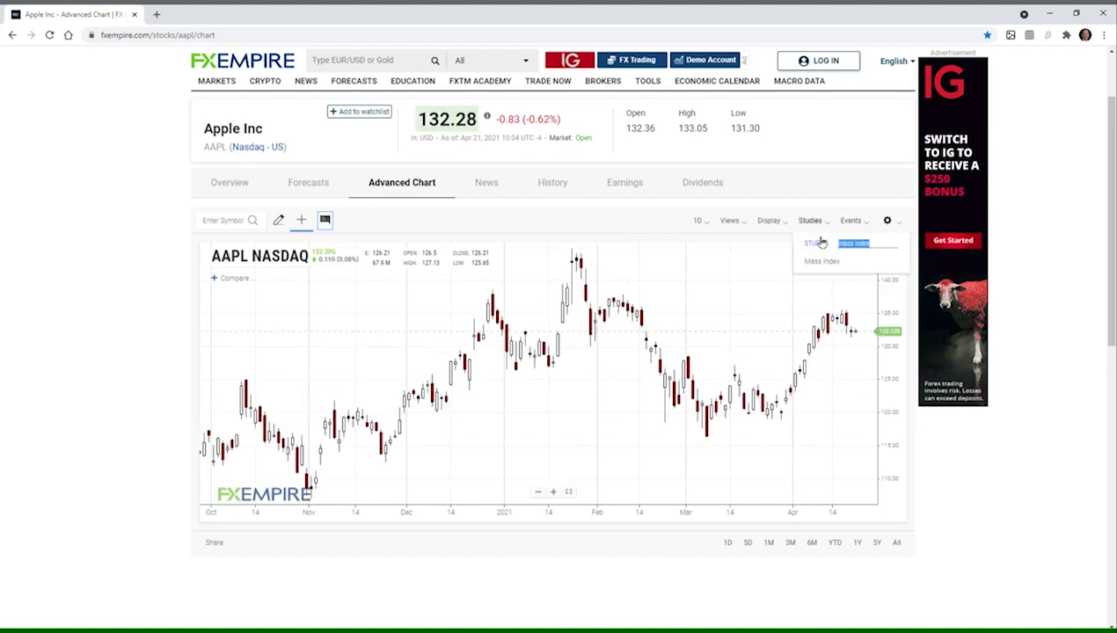
pyautogui.write('pivot')
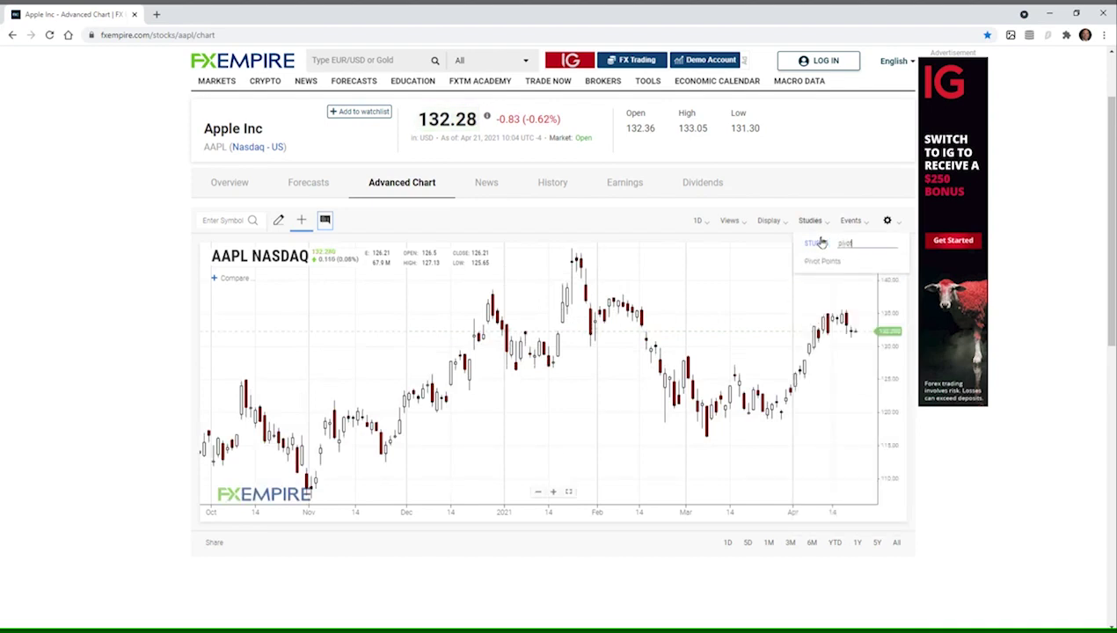
pyautogui.click(823, 261)
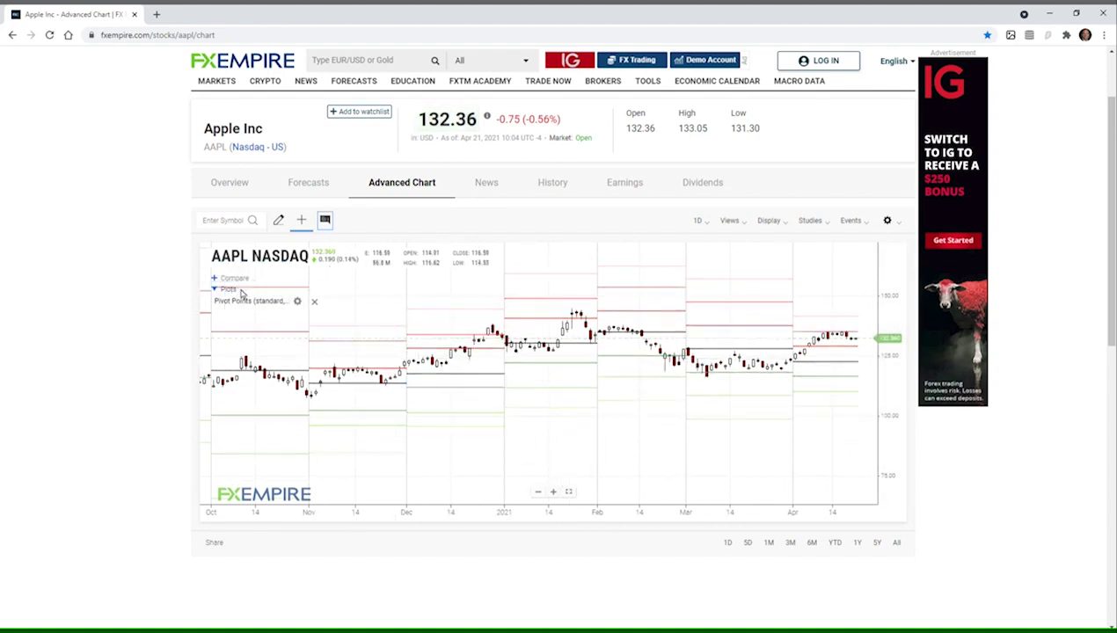
# Examine the Pivot Points study's type, shading, level colours, panel and axis options without changing them
pyautogui.click(298, 302)
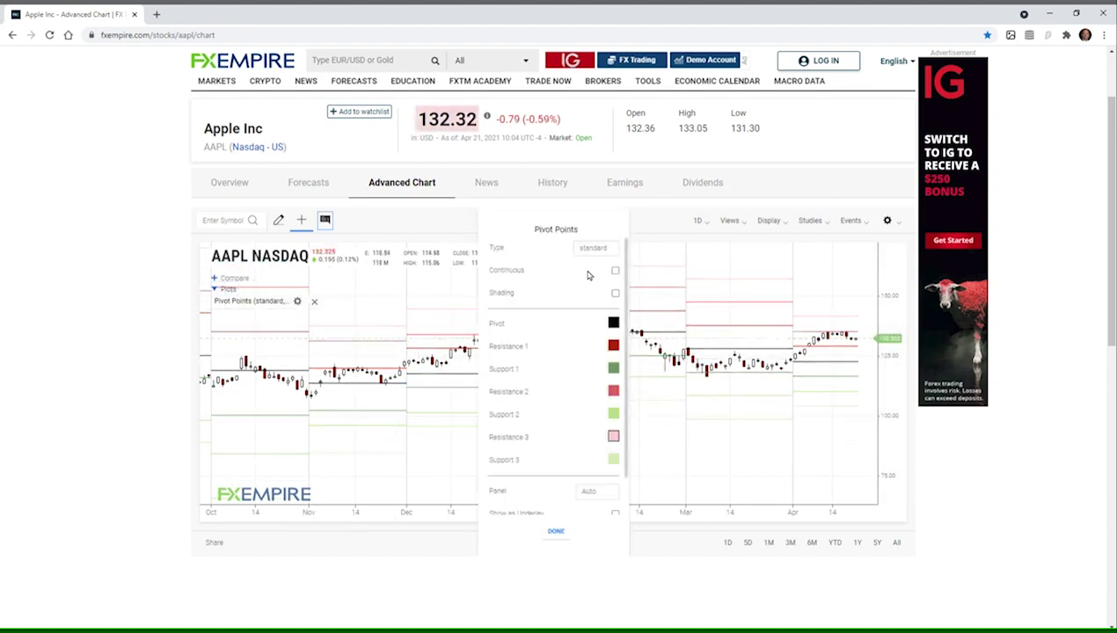
pyautogui.scroll(-5, 595, 330)
pyautogui.scroll(4, 588, 326)
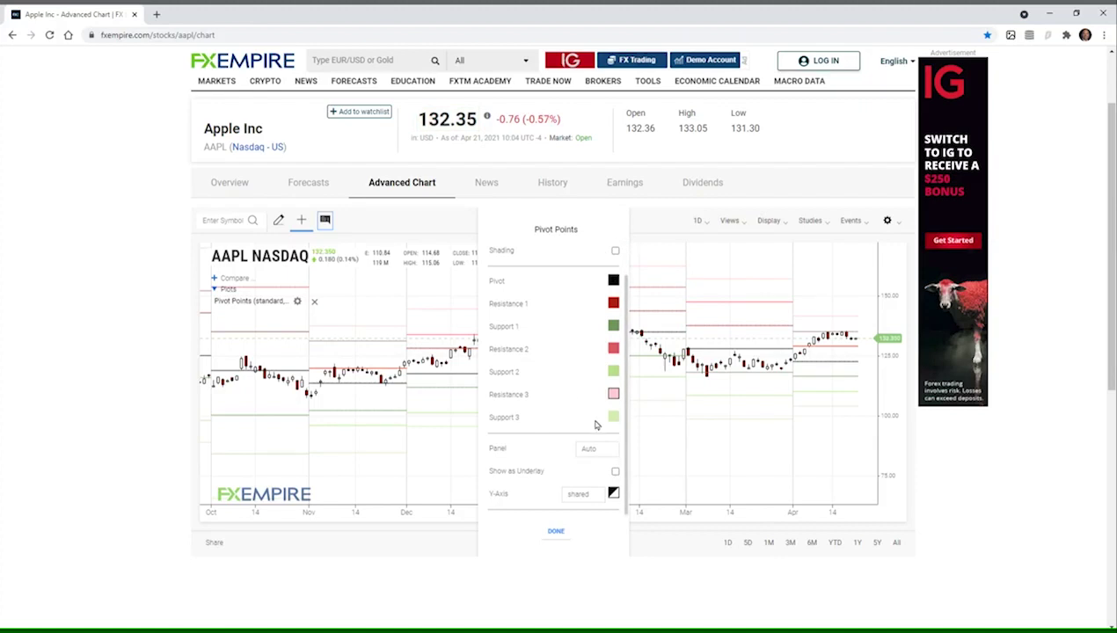
pyautogui.click(556, 531)
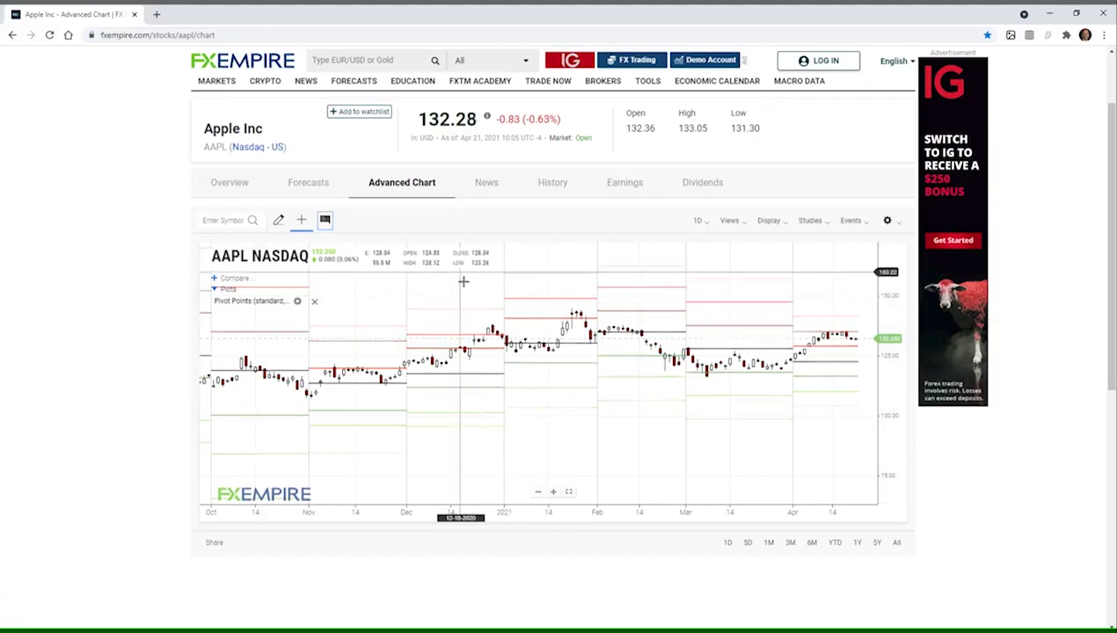
pyautogui.click(298, 302)
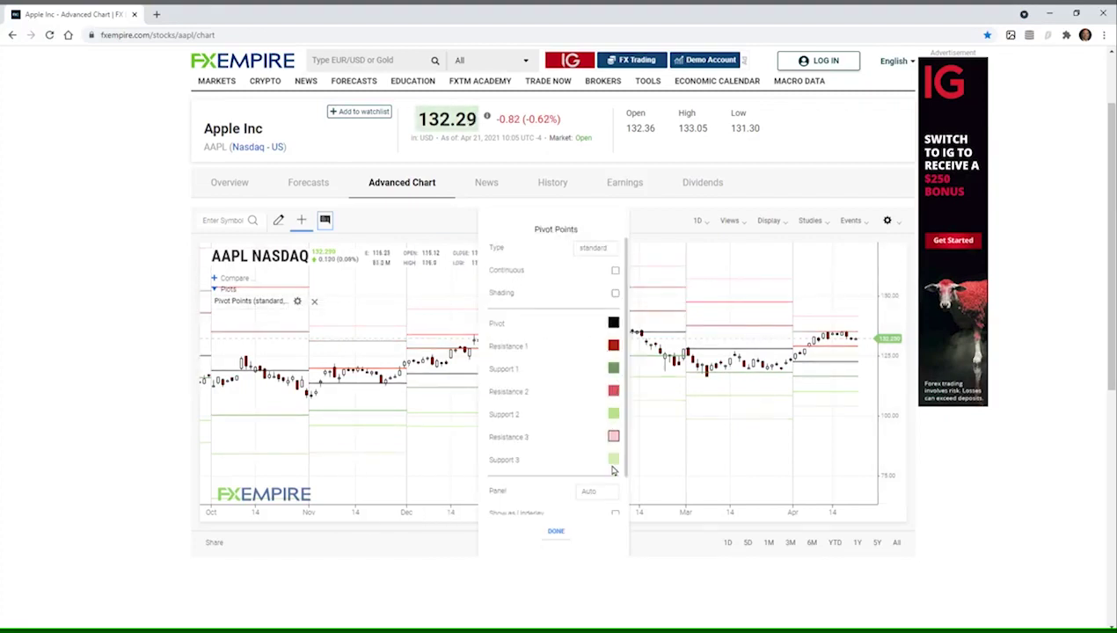
pyautogui.scroll(-3, 569, 410)
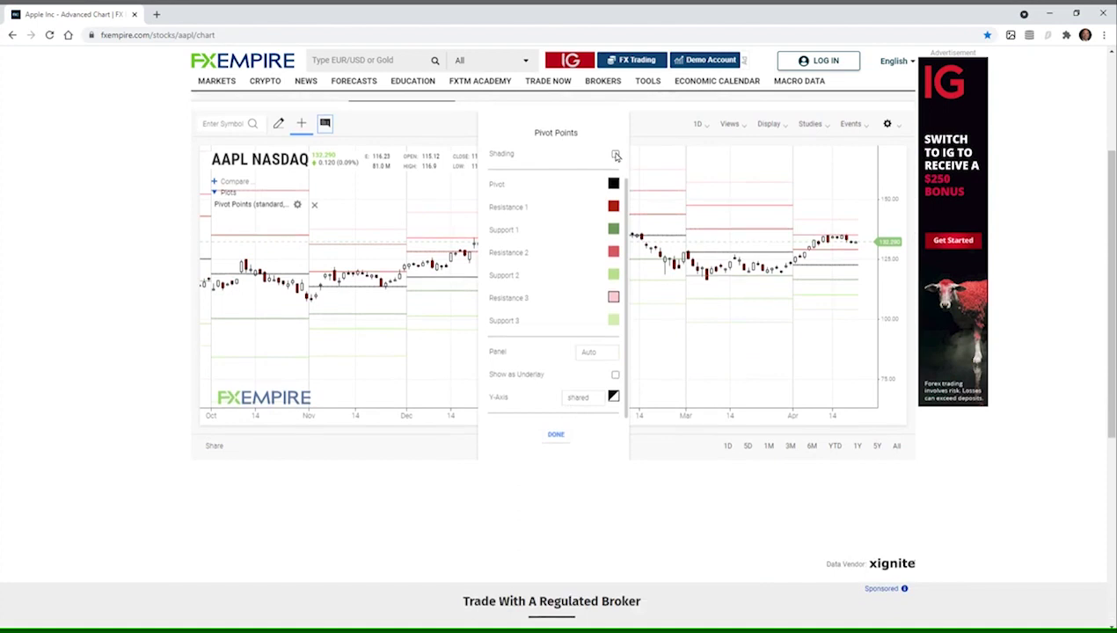
pyautogui.click(557, 435)
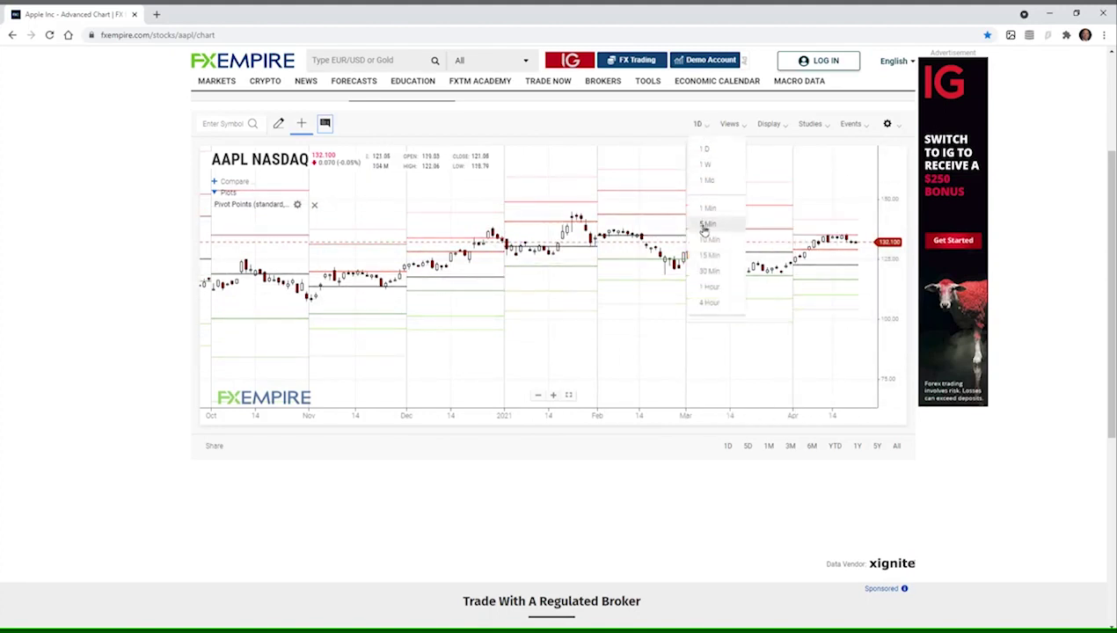
# Set the Apple chart's time interval to 1 hour
pyautogui.click(709, 288)
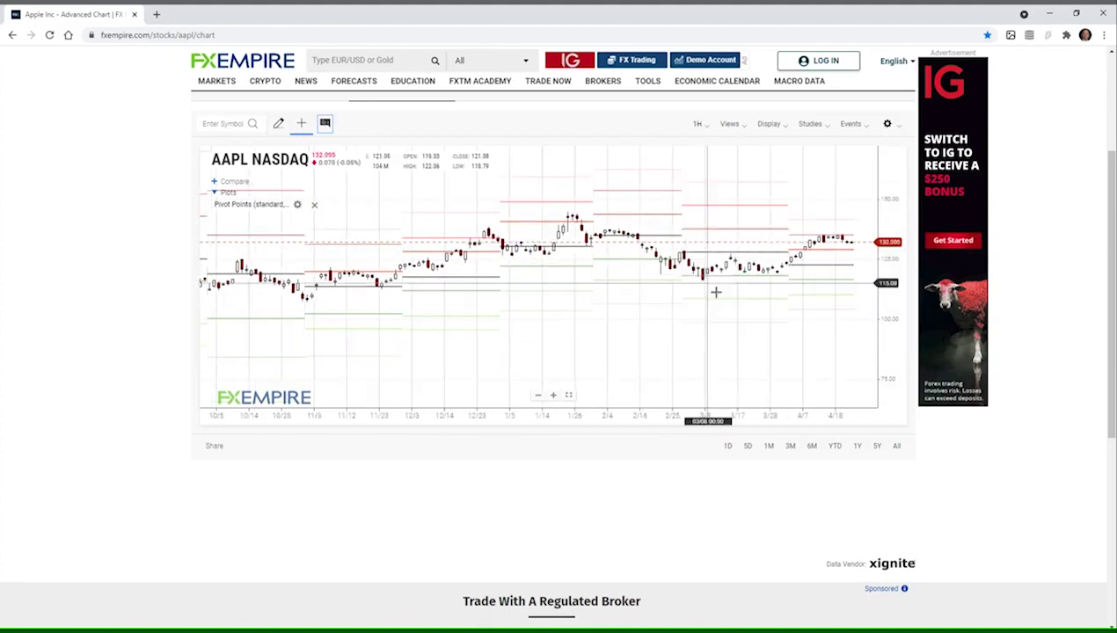